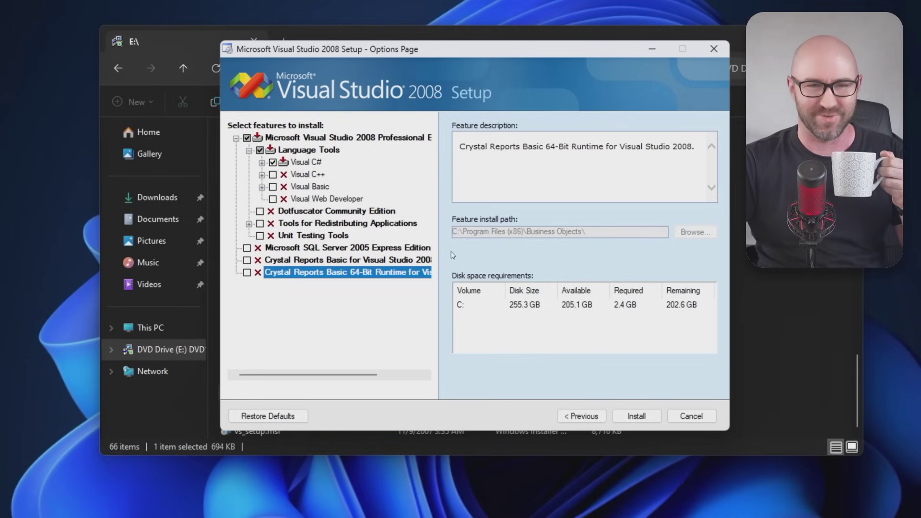
# Install Visual Studio 2008 with the selected features and open the installed program in a maximized window.
pyautogui.click(636, 416)
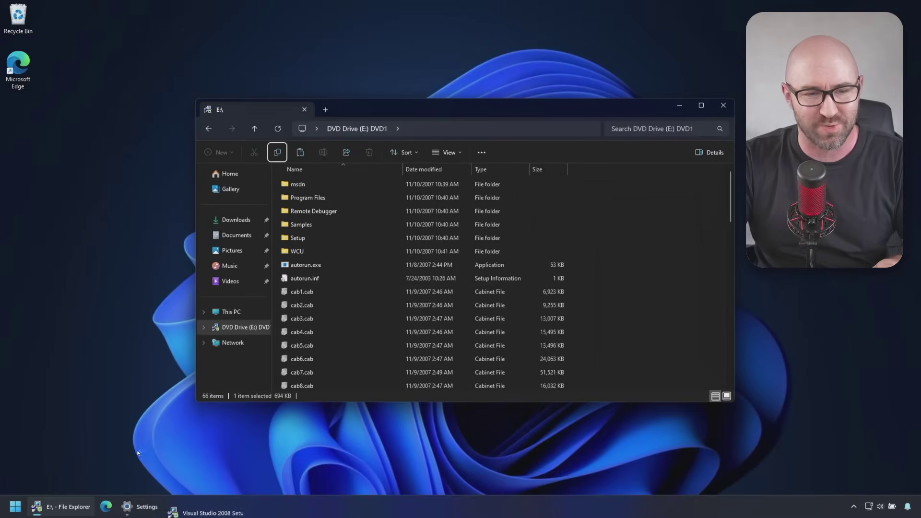
pyautogui.click(13, 508)
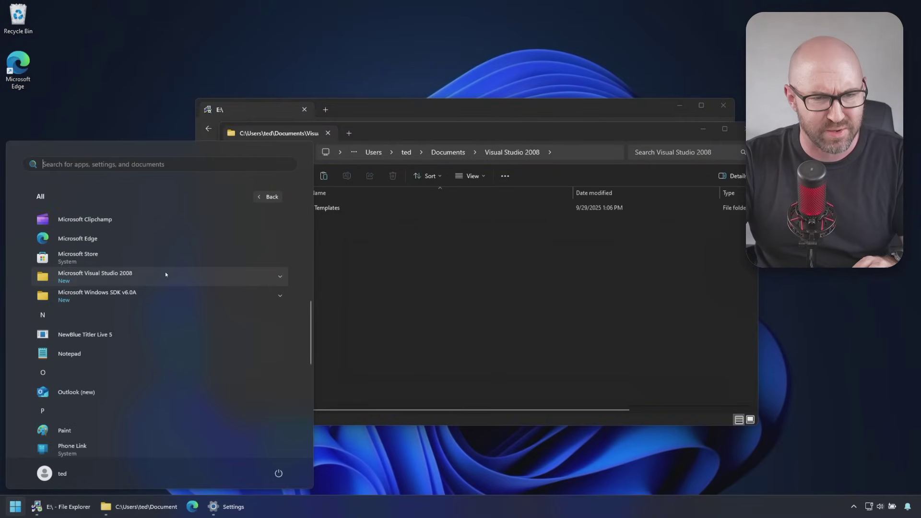
pyautogui.click(168, 271)
pyautogui.click(170, 300)
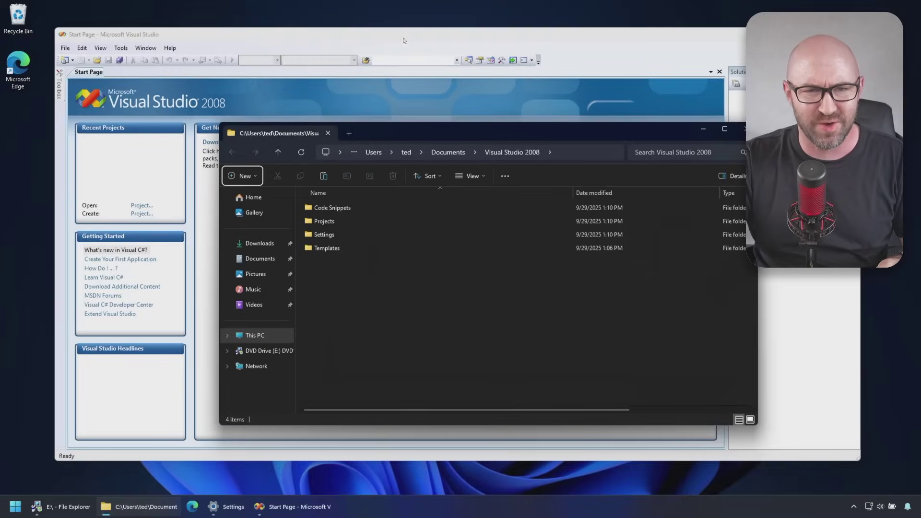
pyautogui.click(404, 40)
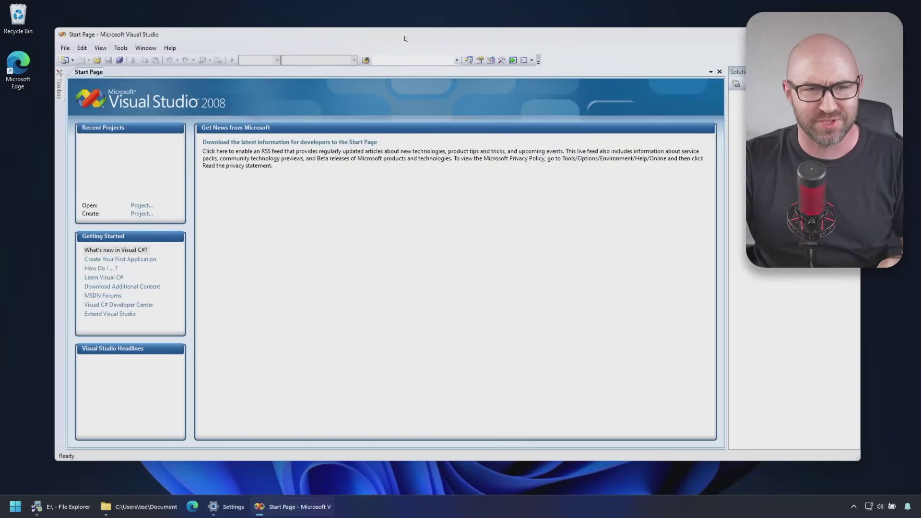
pyautogui.doubleClick(396, 39)
# Create a Visual C# Console Application project for .NET Framework 3.5 with the default name ConsoleApplication1.
pyautogui.click(11, 18)
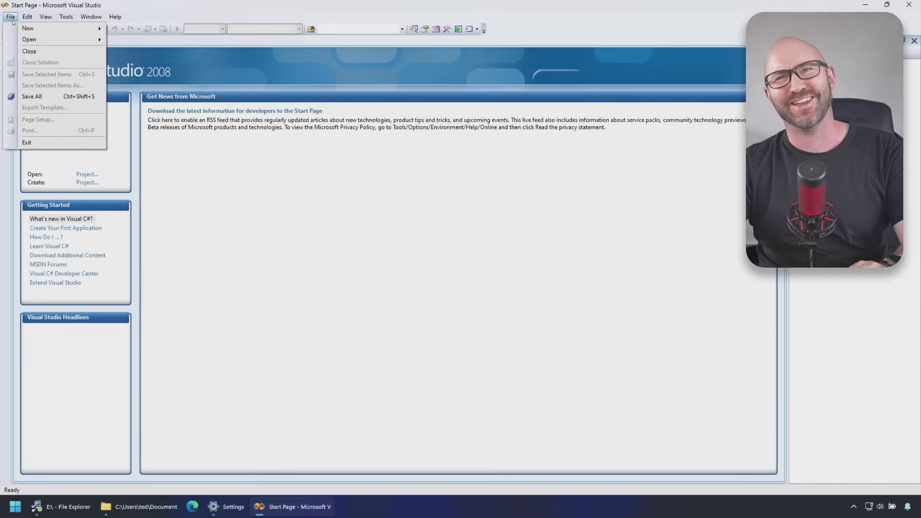
pyautogui.moveTo(25, 29)
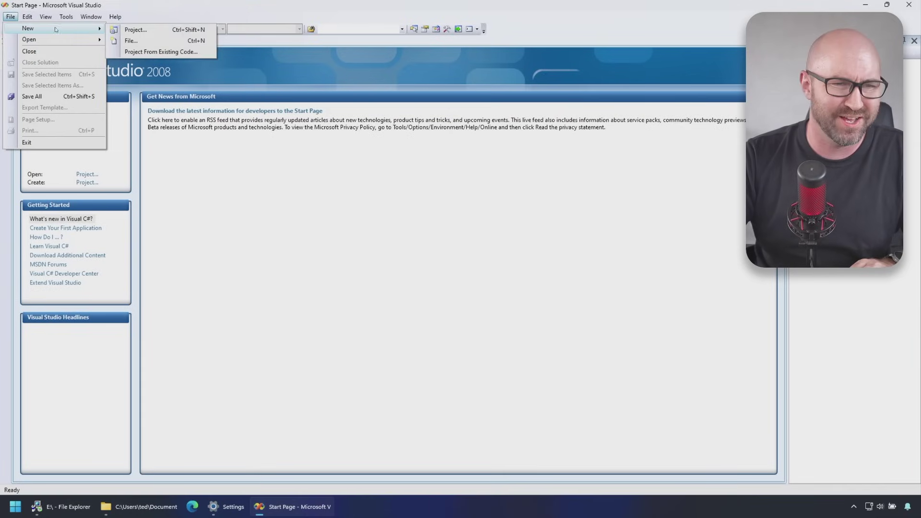
pyautogui.click(164, 34)
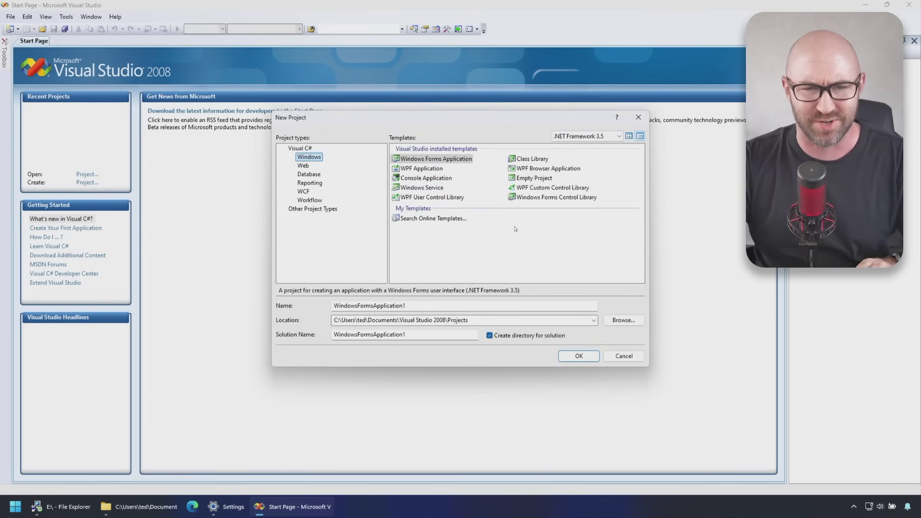
pyautogui.click(426, 178)
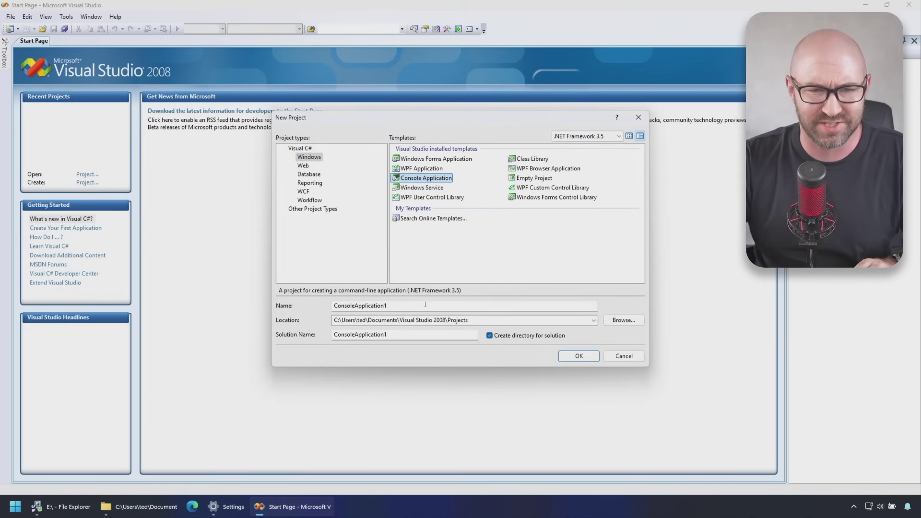
pyautogui.click(594, 360)
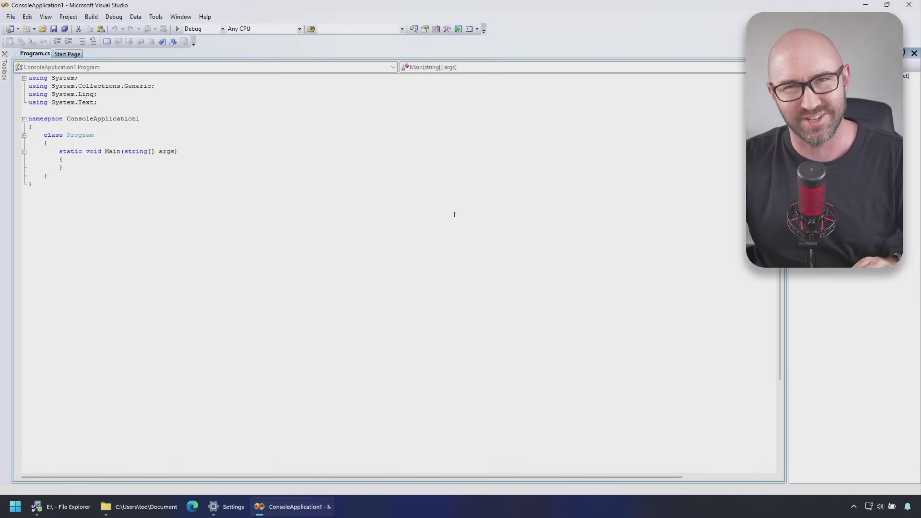
# Add the statement Console.WriteLine("Hello from 2008"); inside the Main method and save Program.cs.
pyautogui.click(122, 159)
pyautogui.press('Return')
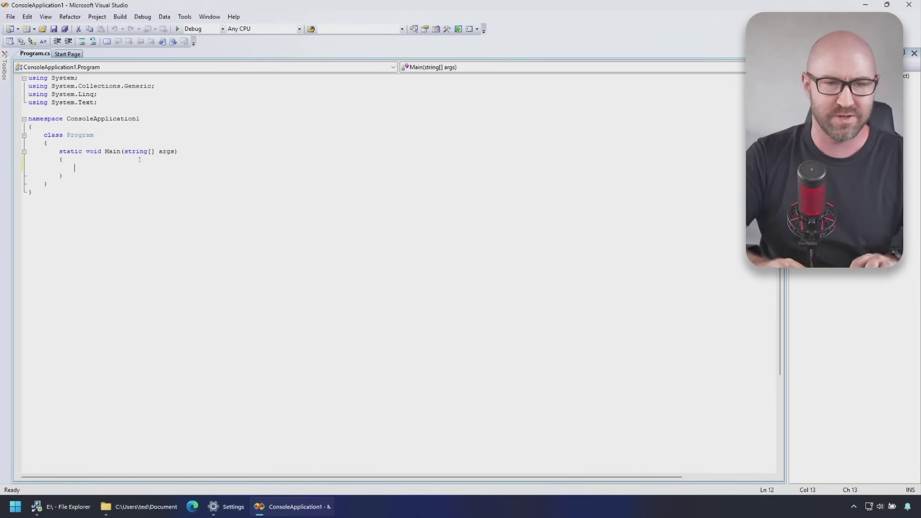
pyautogui.write('COnsole.W')
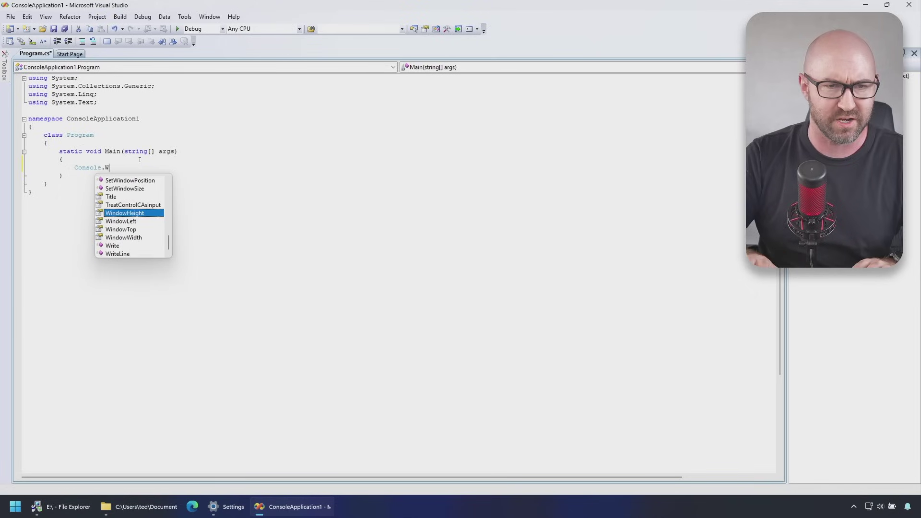
pyautogui.write('riteLine')
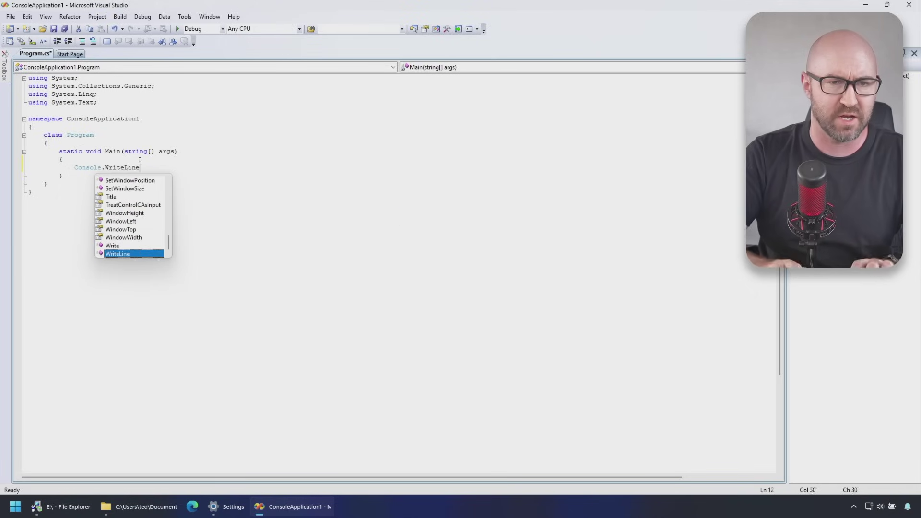
pyautogui.write('("Hello from 2008"')
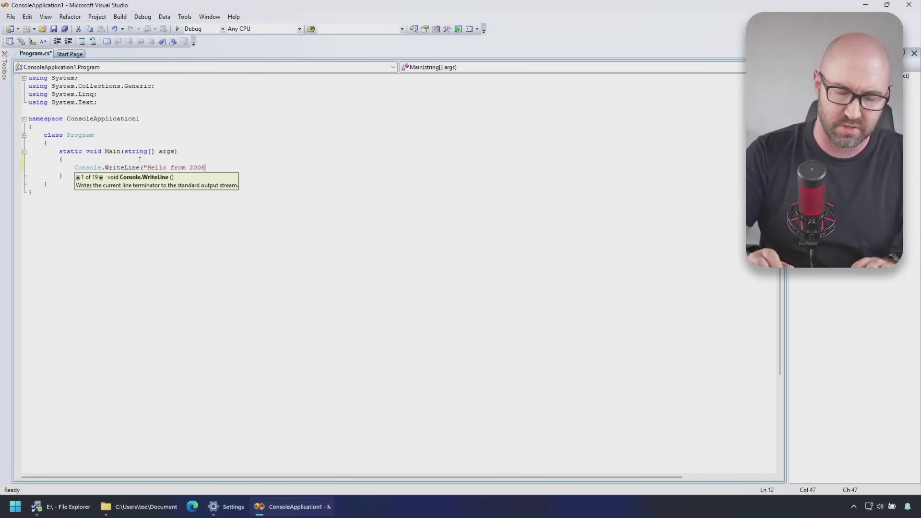
pyautogui.write(');')
pyautogui.hotkey('ctrl', 's')
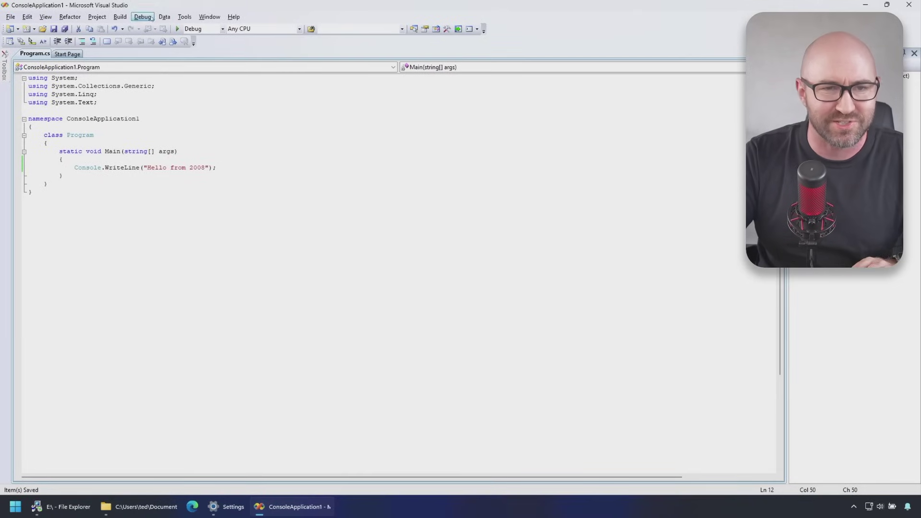
# Run the ConsoleApplication1 project with debugging.
pyautogui.click(152, 18)
pyautogui.click(378, 217)
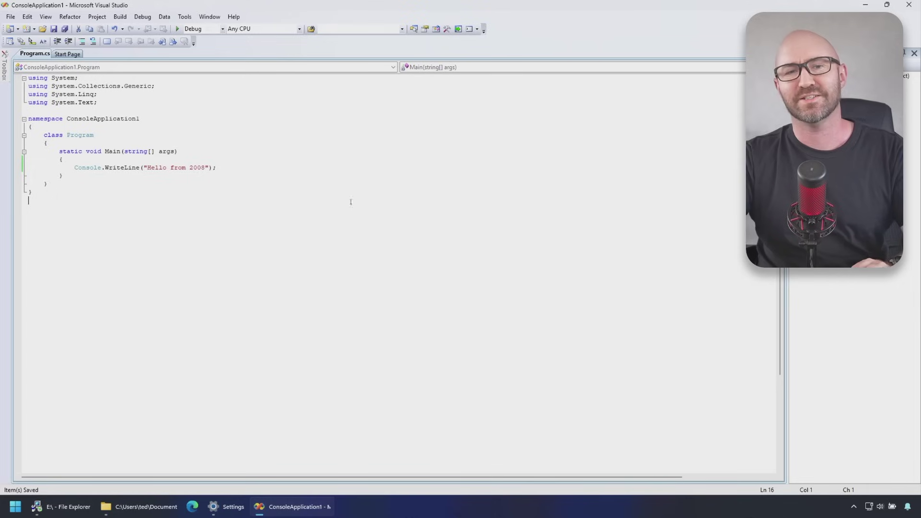
pyautogui.click(177, 29)
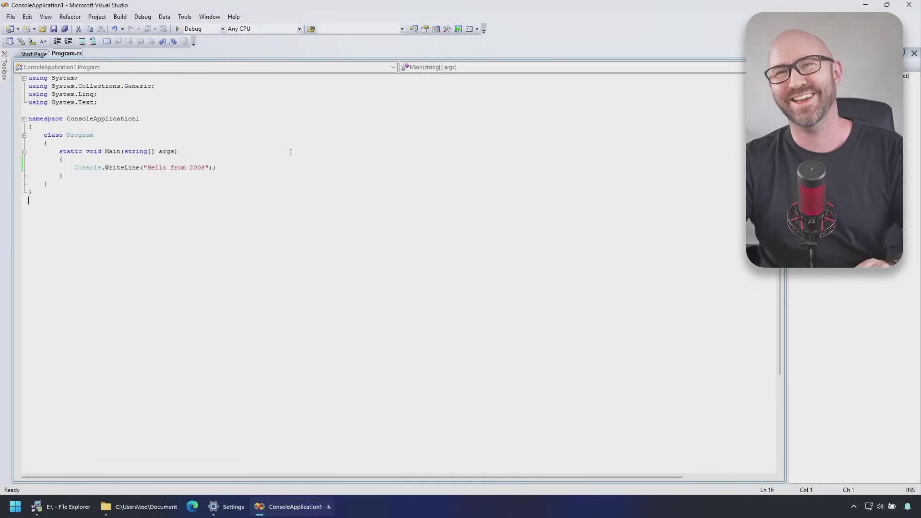
# Add the statement Console.ReadKey(); on a new line after the WriteLine call in Main.
pyautogui.click(243, 168)
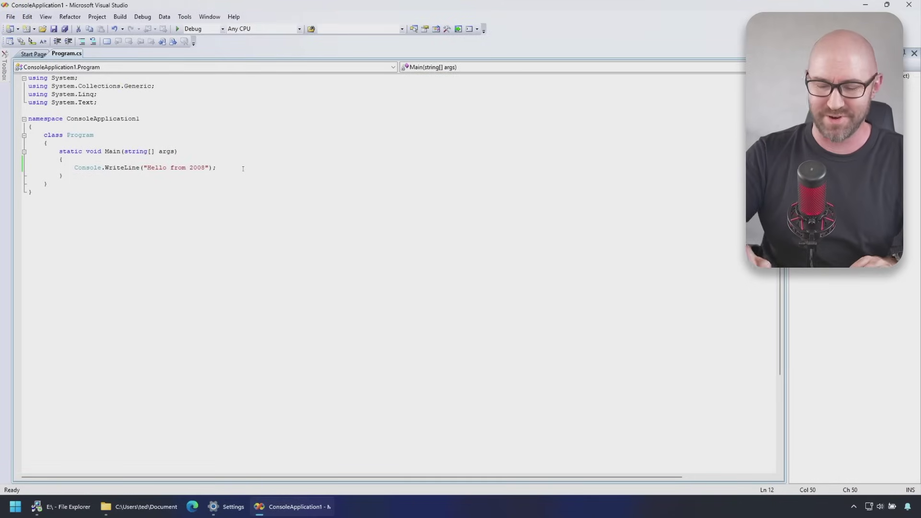
pyautogui.press('Return')
pyautogui.write('Console.ReadKey();')
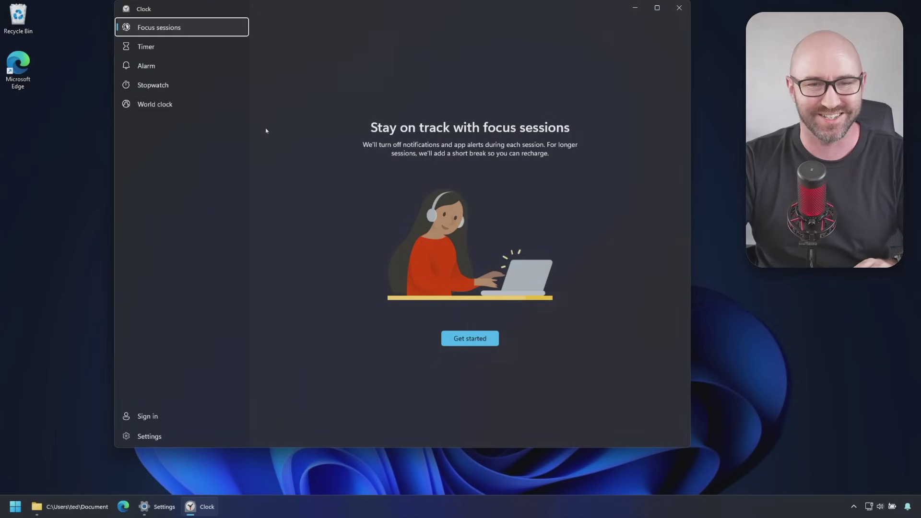
# Time the opening of ConsoleApplication1.sln with the Clock app's stopwatch, keeping the solution file reachable beside the Clock window.
pyautogui.click(152, 85)
pyautogui.moveTo(370, 1); pyautogui.dragTo(298, 234)
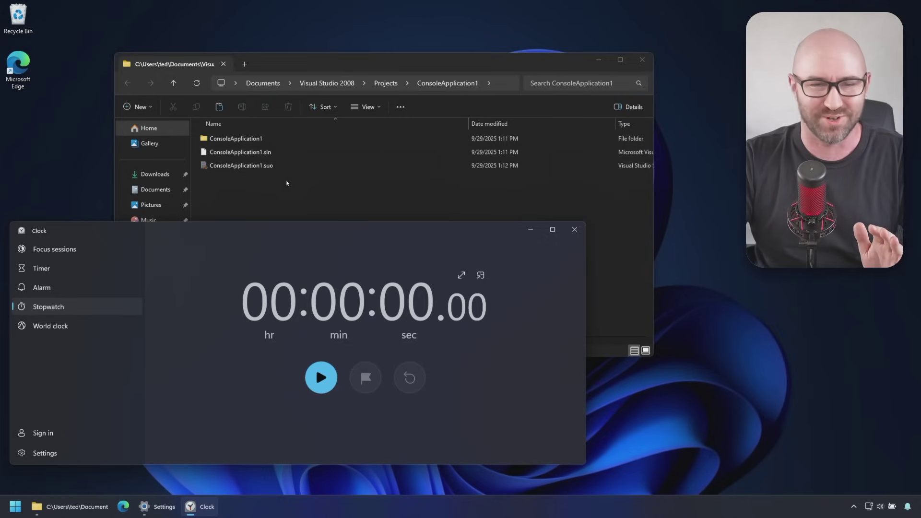
pyautogui.click(321, 377)
pyautogui.doubleClick(294, 153)
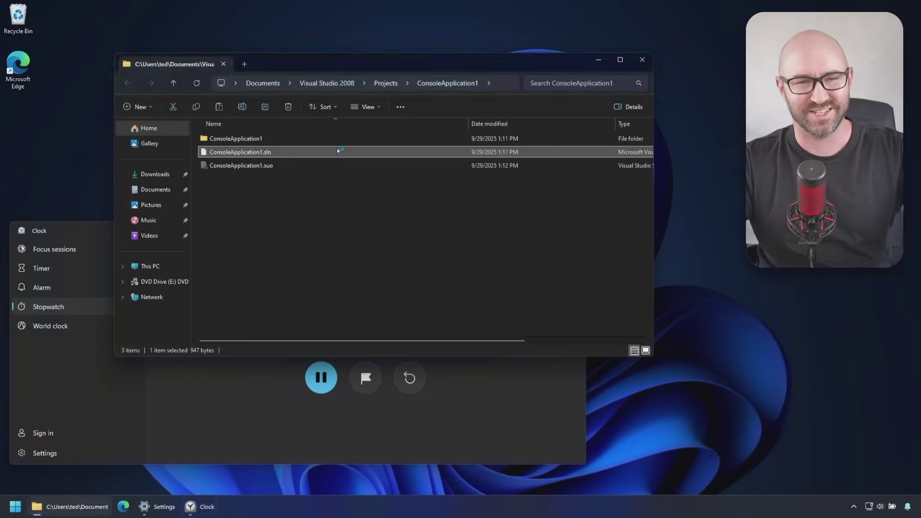
pyautogui.click(195, 512)
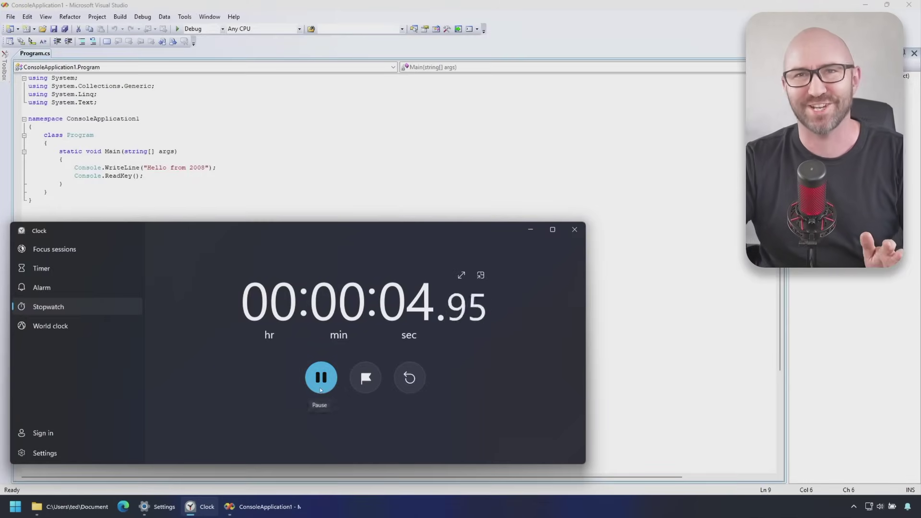
pyautogui.click(324, 365)
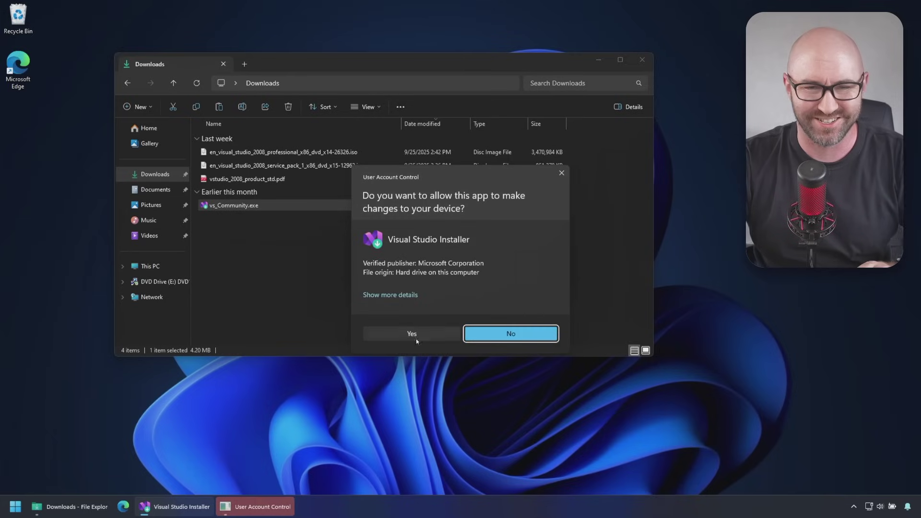
# Allow the Visual Studio Installer to run, accept its terms and add the .NET desktop development workload to the Community 2026 Insiders installation.
pyautogui.click(405, 327)
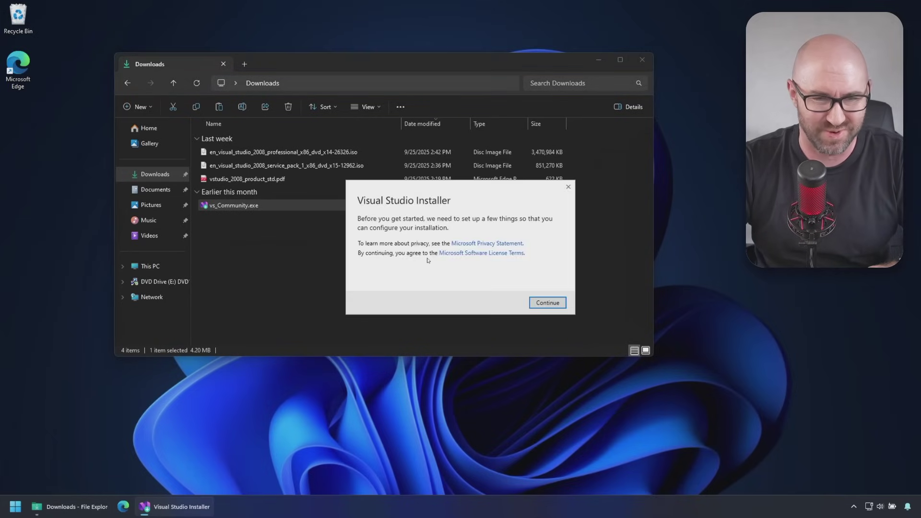
pyautogui.click(547, 302)
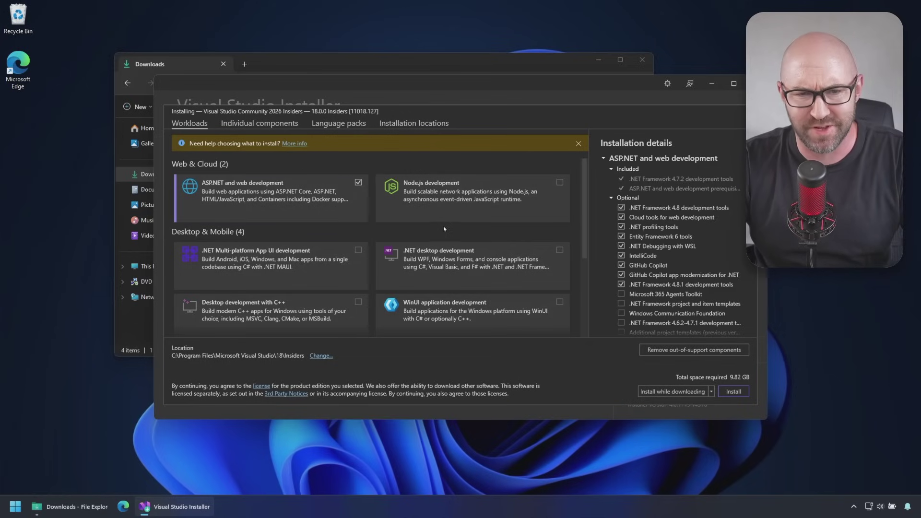
pyautogui.scroll(-3, 443, 229)
pyautogui.scroll(3, 477, 240)
pyautogui.click(559, 250)
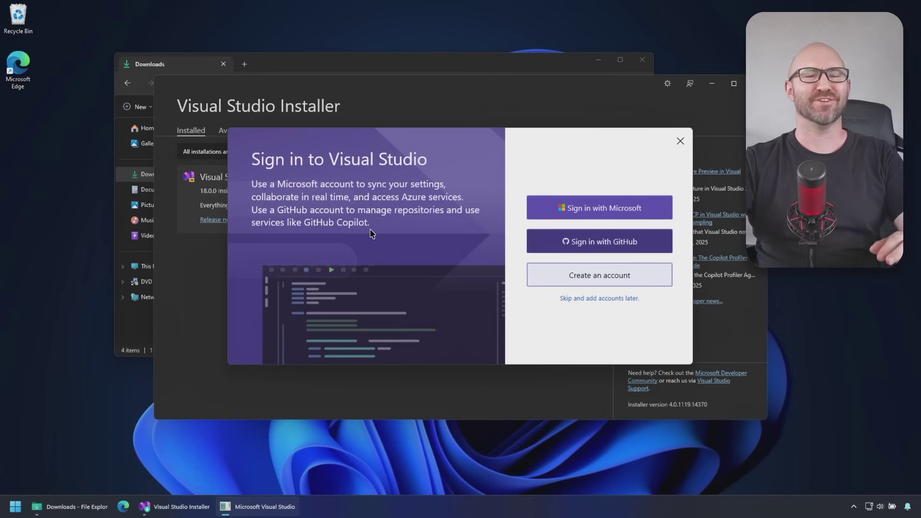
# Start Visual Studio 2026 without signing in, using General settings and the Dark theme, and create a C# Console App project.
pyautogui.click(580, 299)
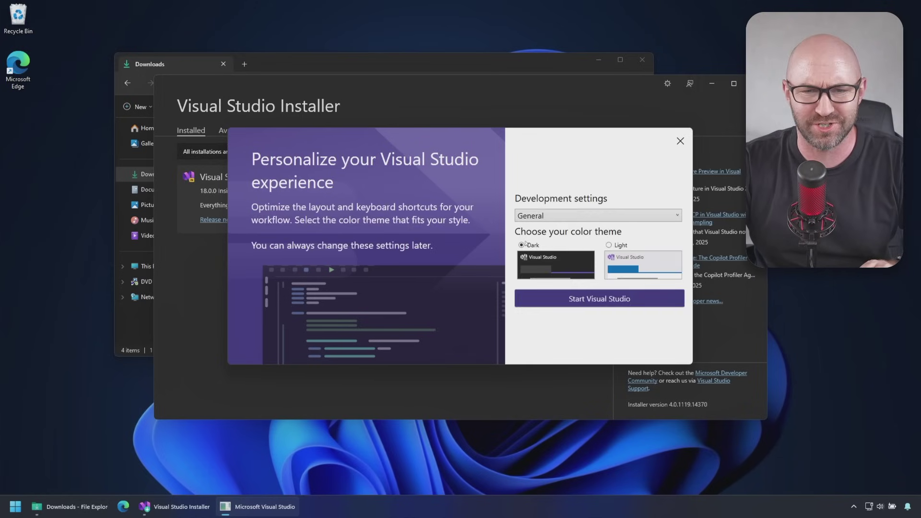
pyautogui.click(583, 304)
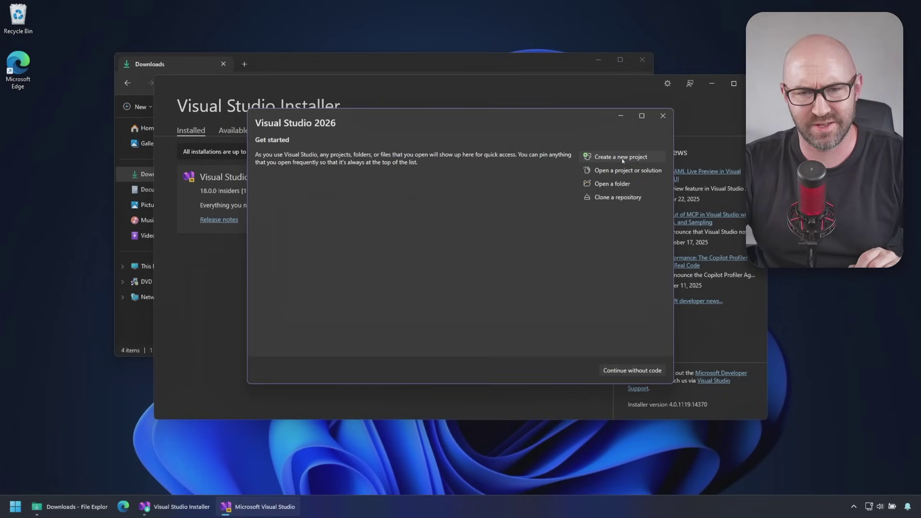
pyautogui.click(622, 157)
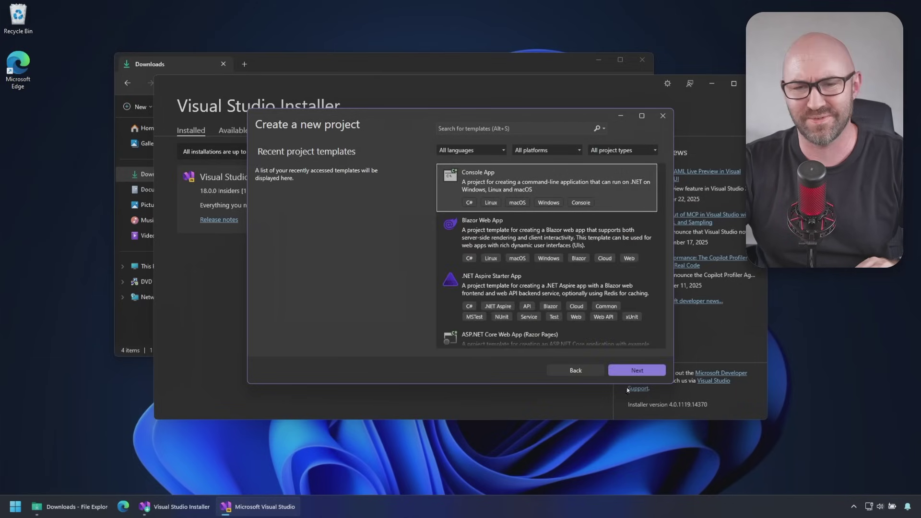
pyautogui.click(635, 371)
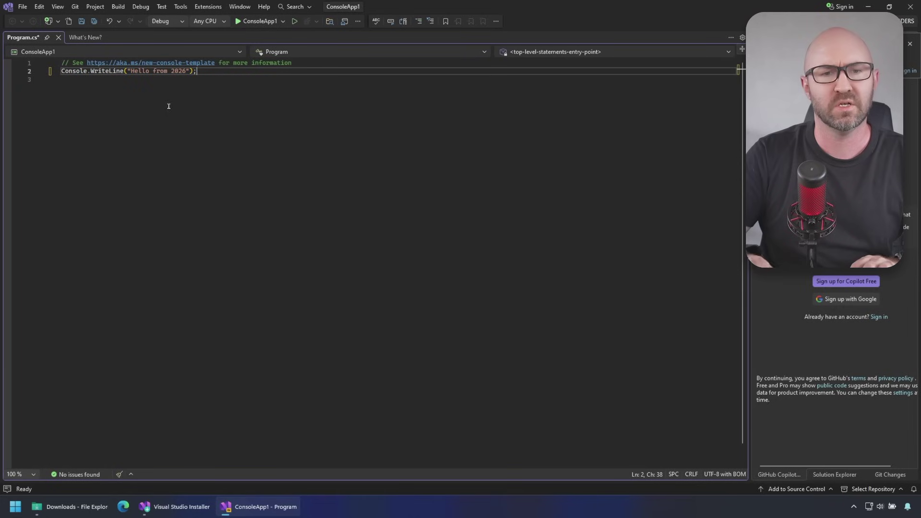
# Add Console.ReadKey(); below the WriteLine statement, save Program.cs and enlarge the editor text to 195 %.
pyautogui.write('COnsole.ReadLin')
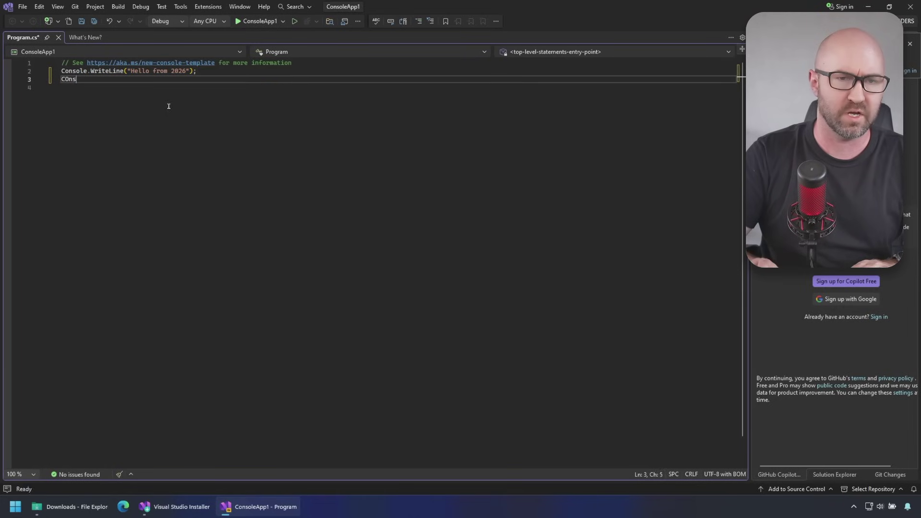
pyautogui.press('BackSpace')
pyautogui.write('Key();')
pyautogui.hotkey('ctrl', 's')
pyautogui.keyDown('ctrl'); pyautogui.scroll(7, 168, 106); pyautogui.keyUp('ctrl')
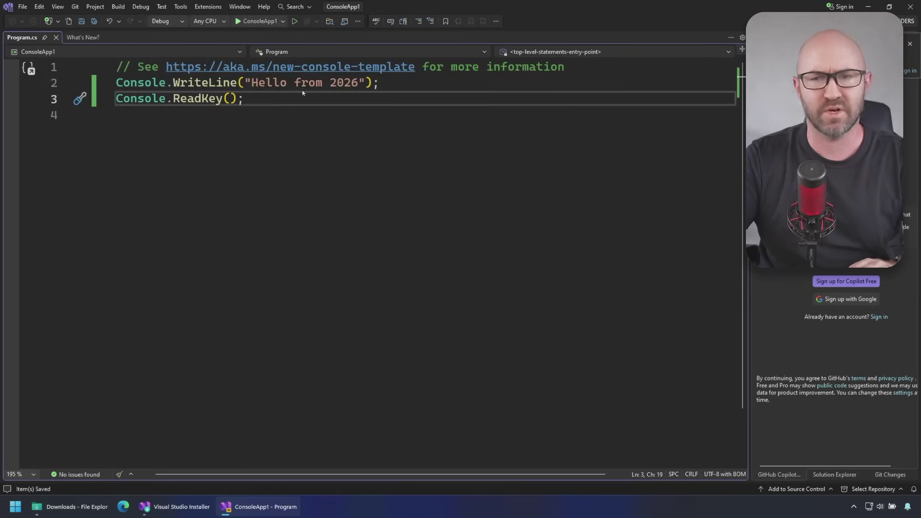
# Run ConsoleApp1 in the debugger, move its console window off the debug controls and stop debugging.
pyautogui.press('F5')
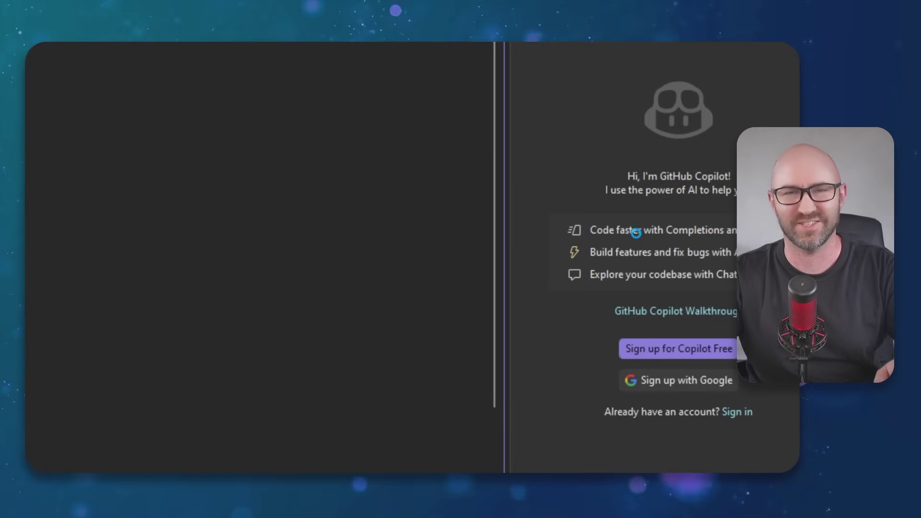
pyautogui.press('F5')
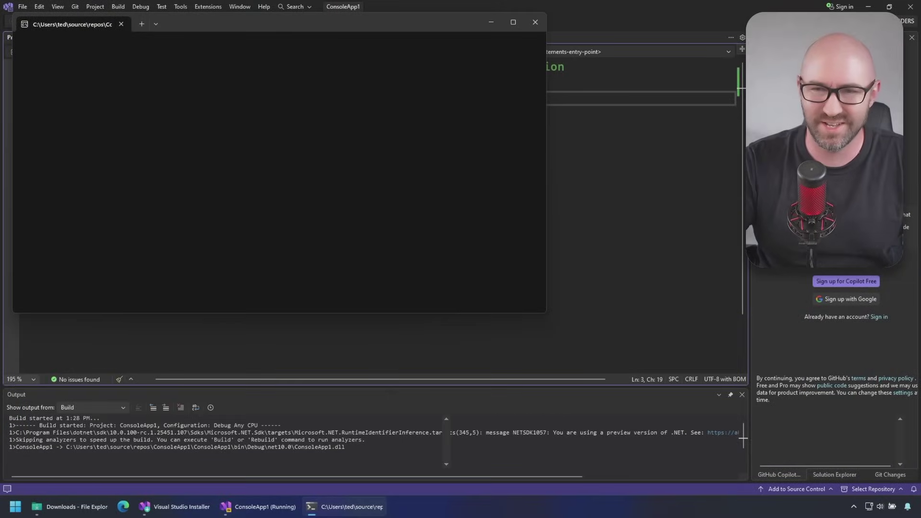
pyautogui.moveTo(218, 30); pyautogui.dragTo(339, 79)
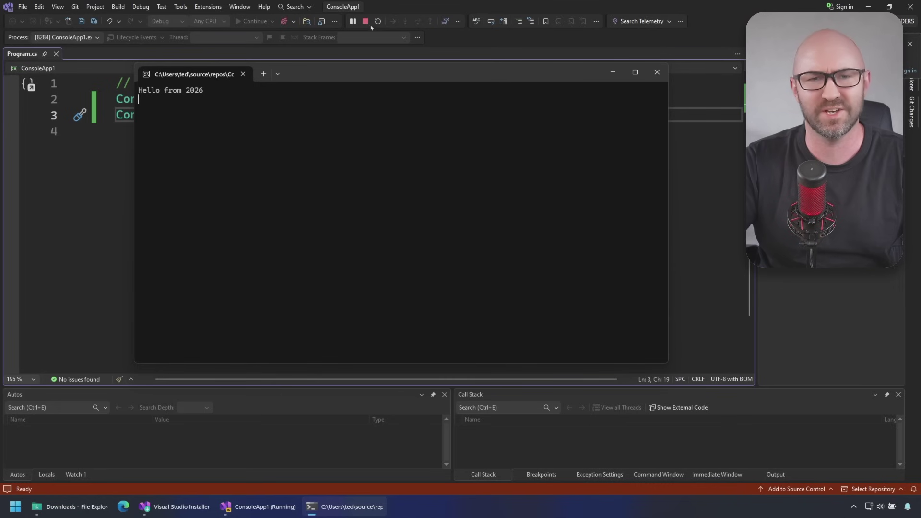
pyautogui.click(365, 21)
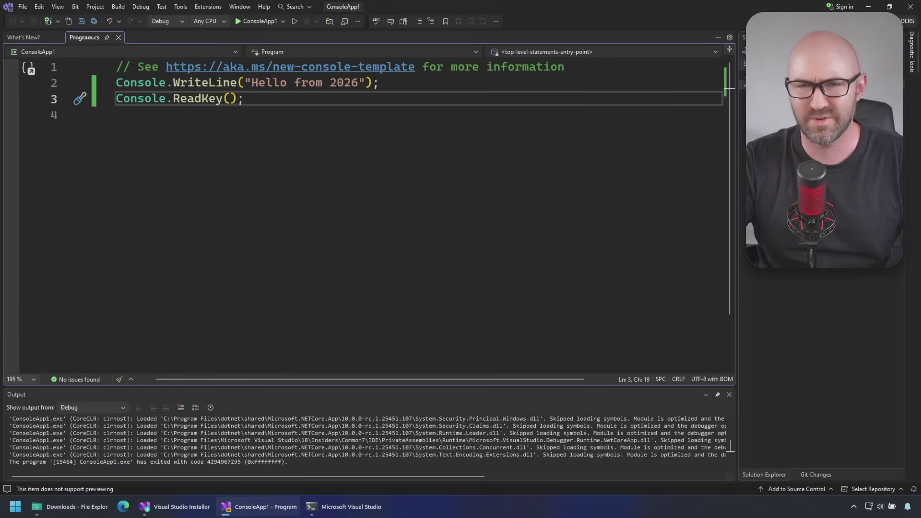
# Open the ConsoleApp1 solution's folder in File Explorer and move the folder window aside.
pyautogui.rightClick(754, 80)
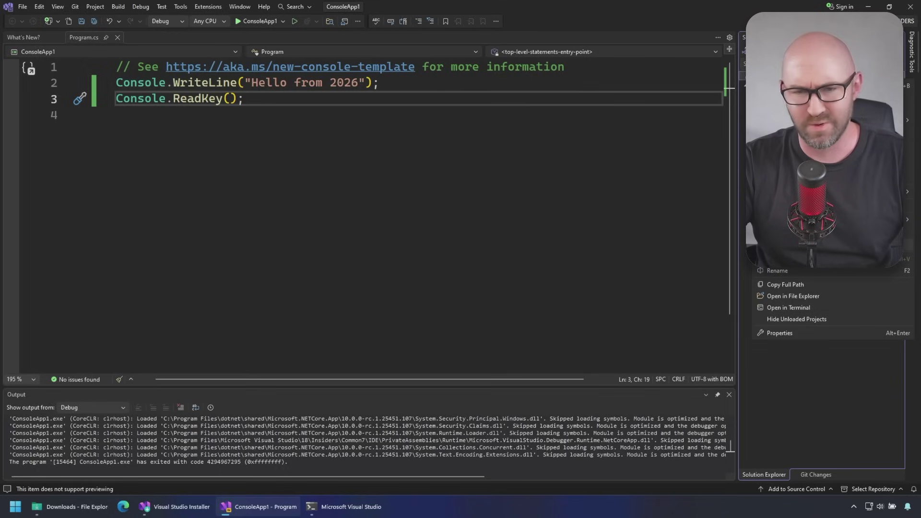
pyautogui.click(806, 298)
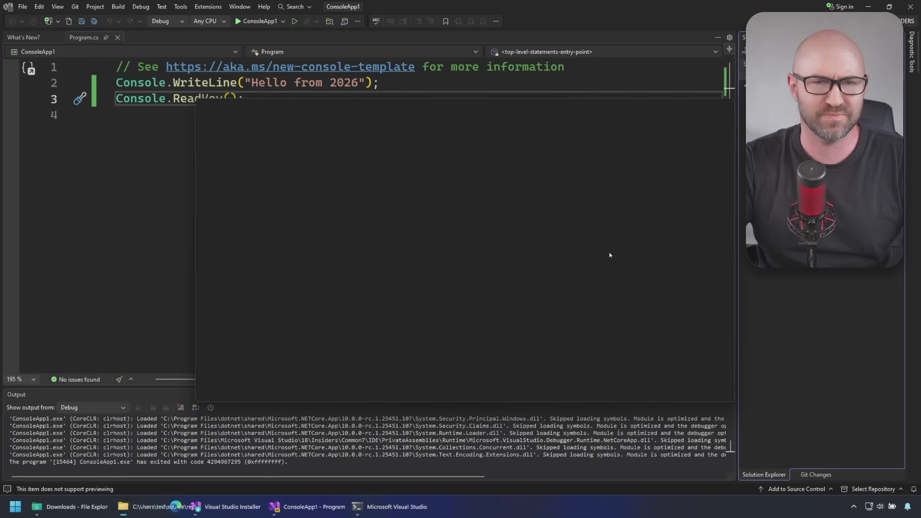
pyautogui.moveTo(591, 117); pyautogui.dragTo(503, 118)
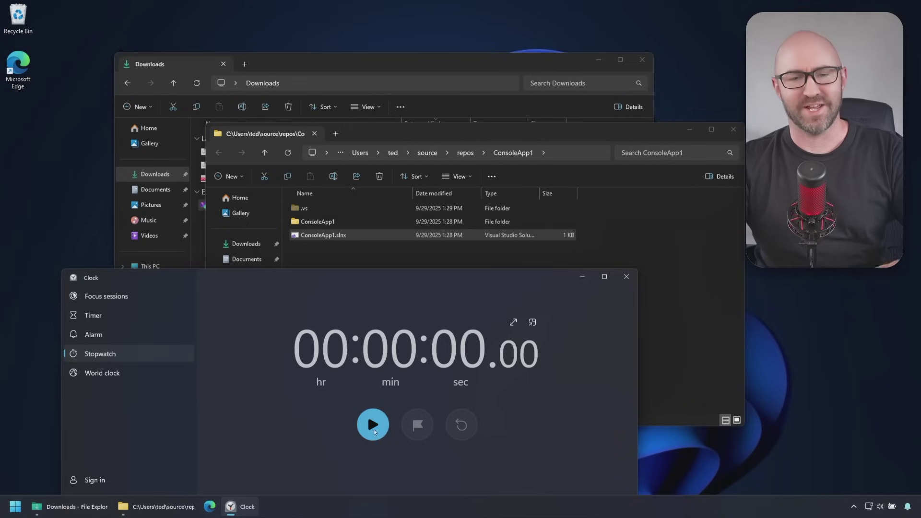
# Start the Clock stopwatch, open ConsoleApp1.slnx from File Explorer and stop the timing once the solution has loaded in Visual Studio 2026.
pyautogui.click(373, 424)
pyautogui.doubleClick(366, 234)
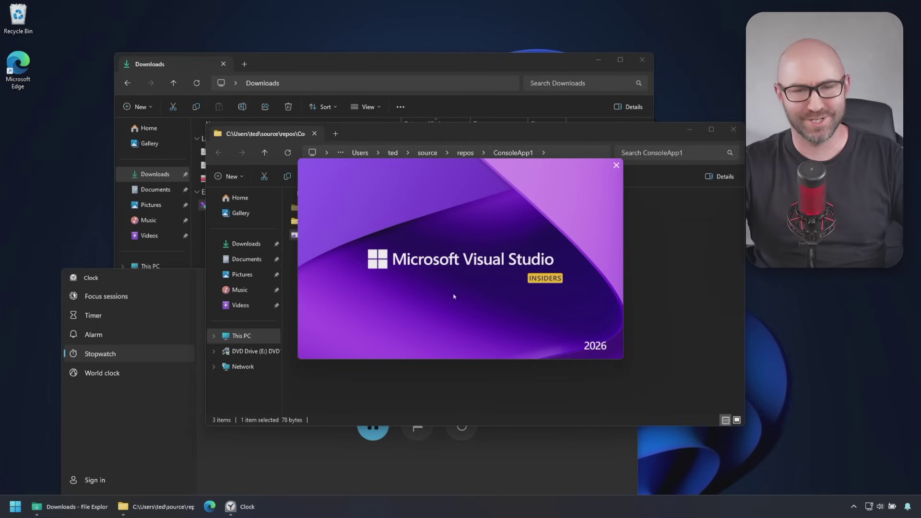
pyautogui.click(530, 472)
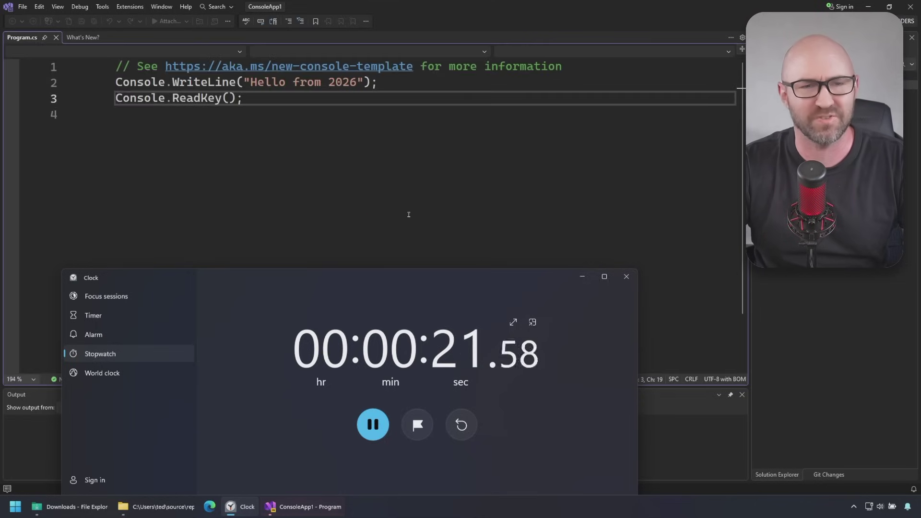
pyautogui.click(375, 436)
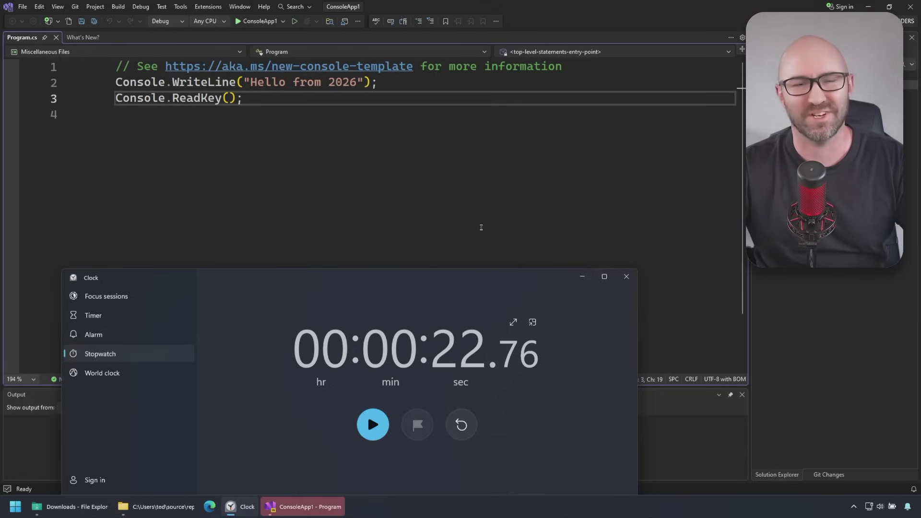
# Reset the stopwatch and time a second launch of ConsoleApp1.slnx, stopping when Program.cs is fully loaded in the editor.
pyautogui.hotkey('alt', 'Tab')
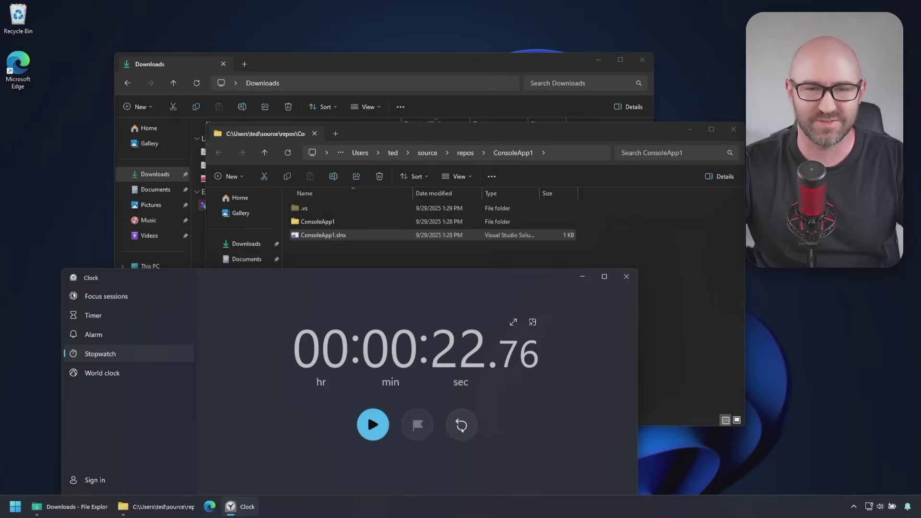
pyautogui.click(461, 425)
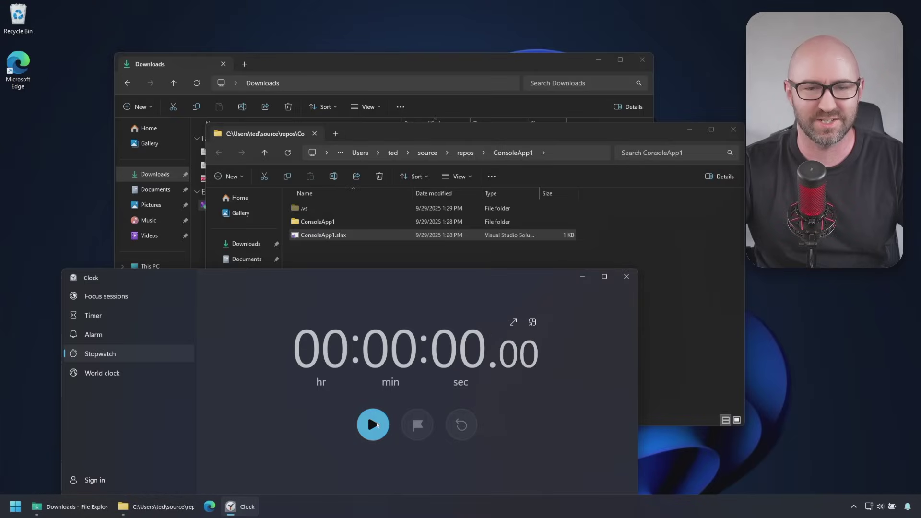
pyautogui.click(373, 424)
pyautogui.click(389, 235)
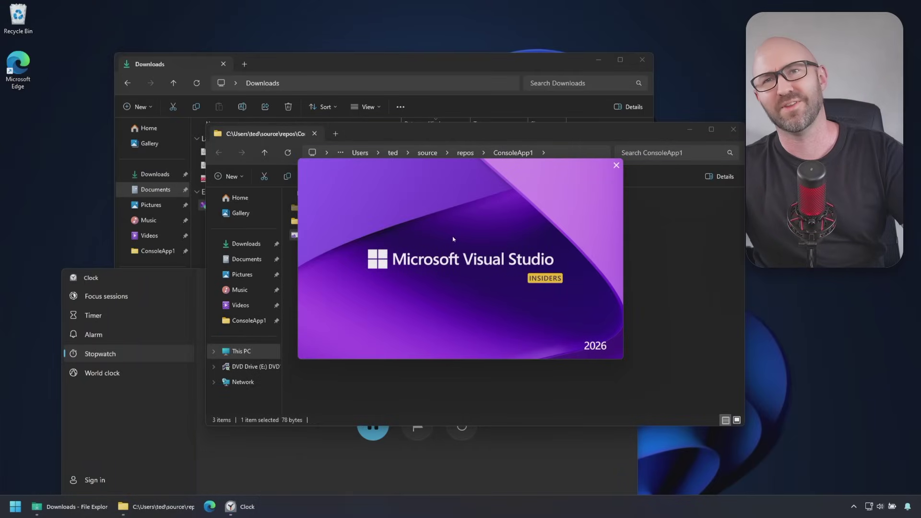
pyautogui.click(505, 471)
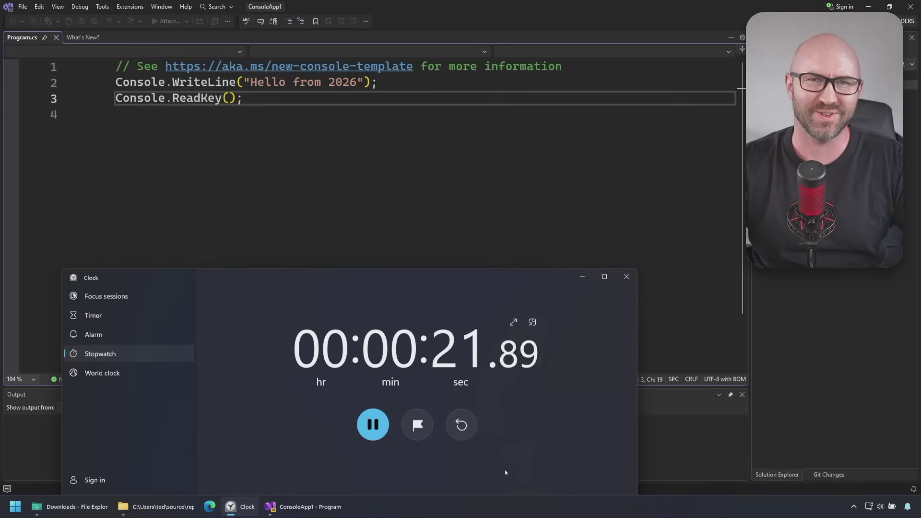
pyautogui.press('space')
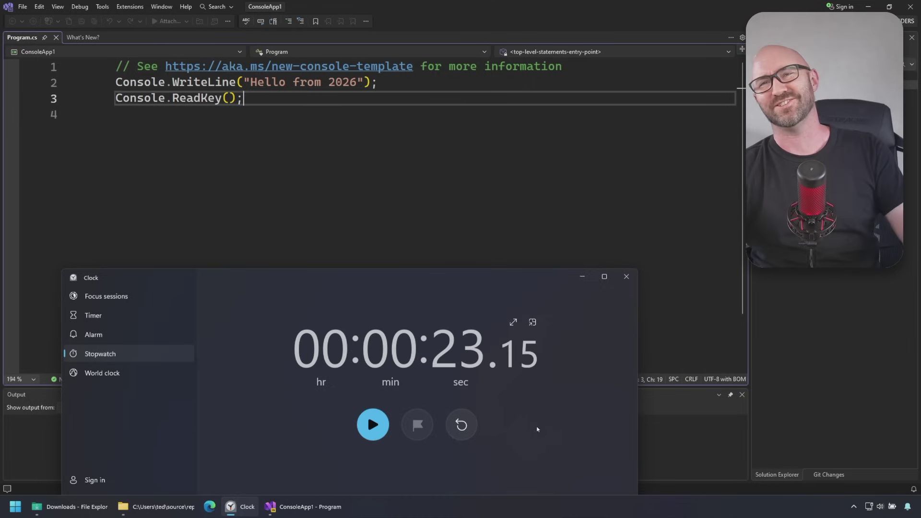